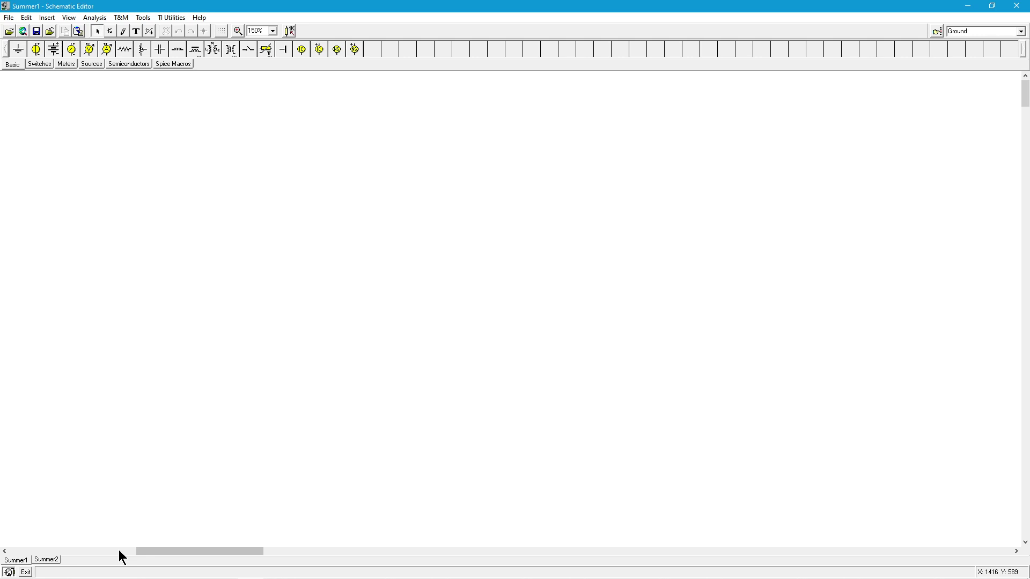
Show the TL071C summing amplifier schematic alongside its Av, Anoise and f2 equations
{"action": "left_click", "coordinate": [120, 552]}
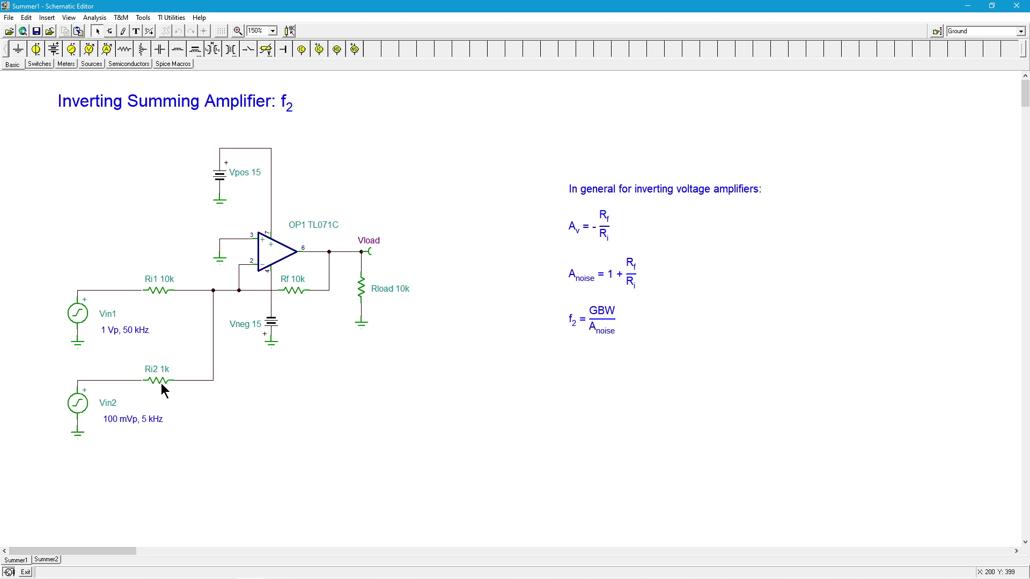
Run a 1 ms to 1.5 ms transient analysis, then move and enlarge the TR result window
{"action": "left_click", "coordinate": [96, 19]}
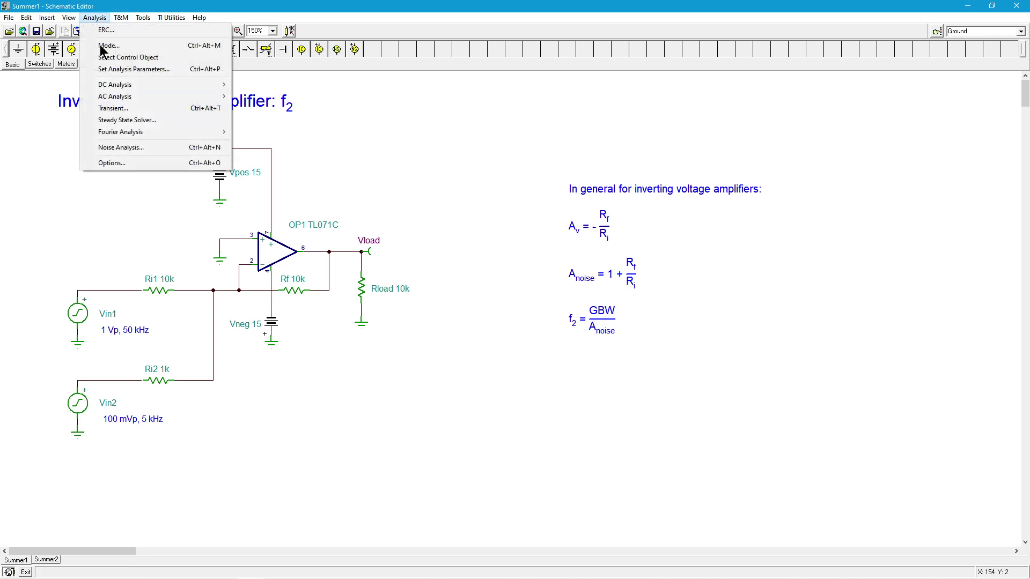
{"action": "left_click", "coordinate": [131, 107]}
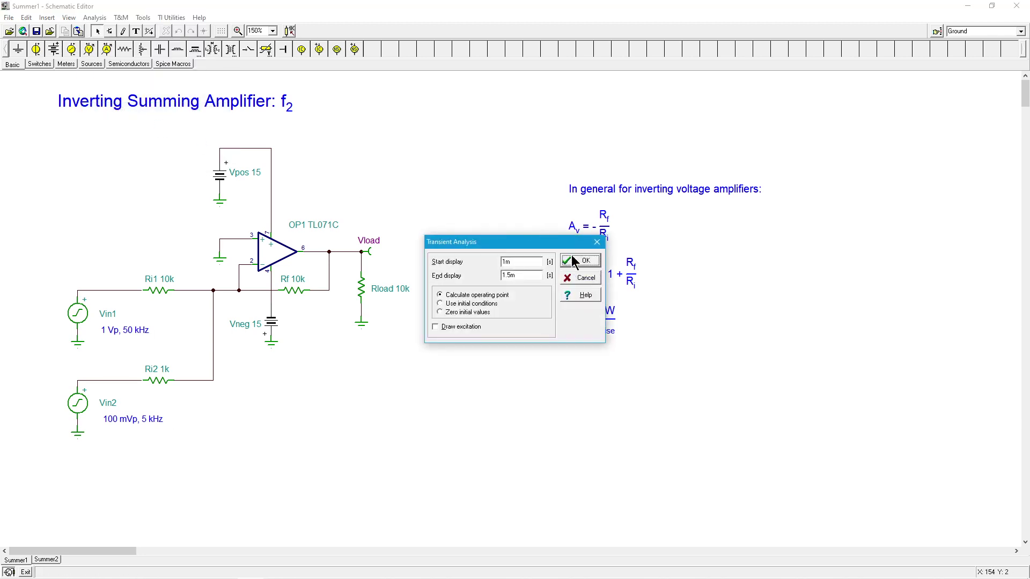
{"action": "left_click", "coordinate": [587, 261]}
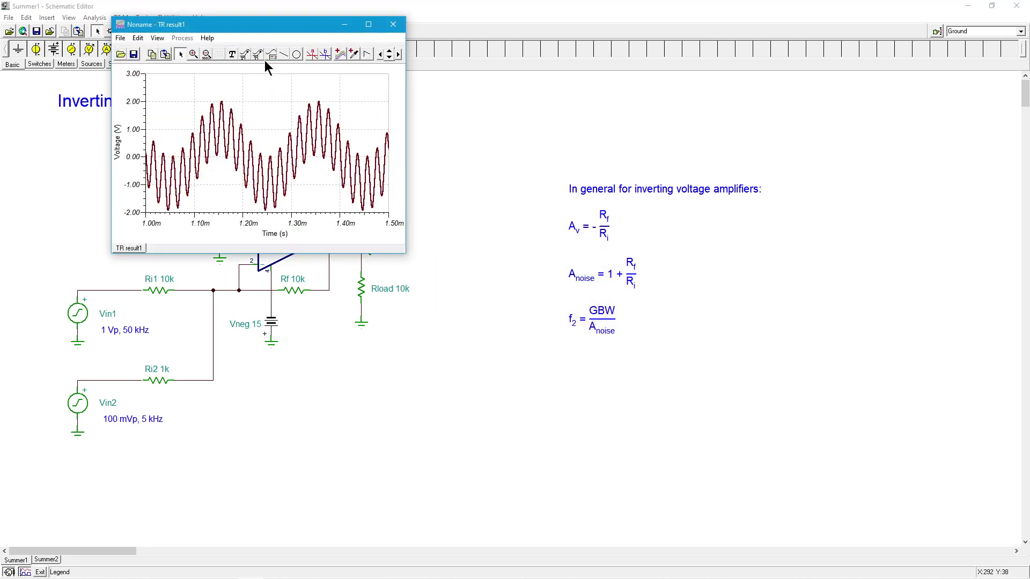
{"action": "left_click_drag", "start_coordinate": [254, 25], "coordinate": [570, 93]}
{"action": "left_click_drag", "start_coordinate": [721, 322], "coordinate": [1004, 528]}
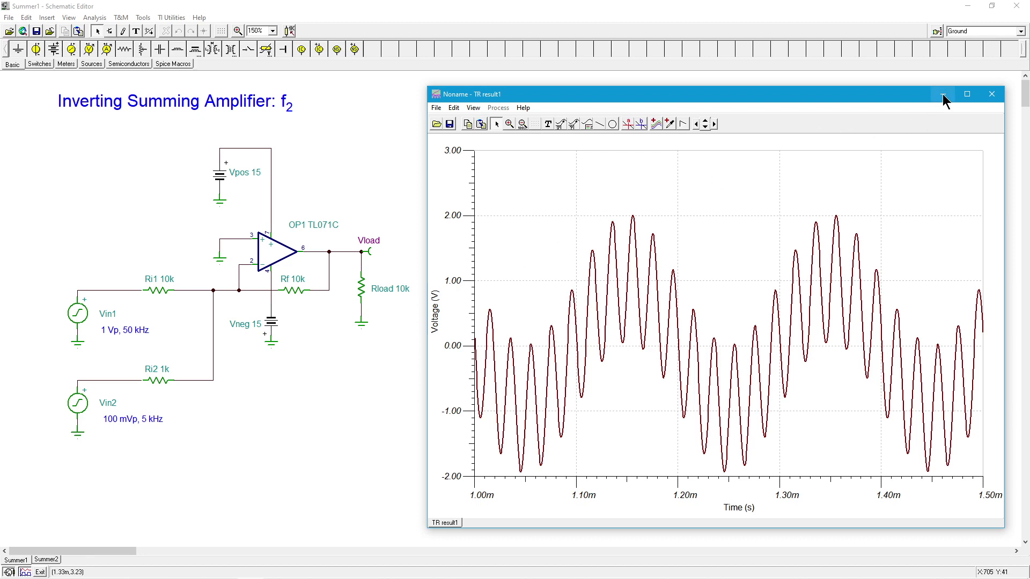
Close the transient results window to return to the schematic
{"action": "left_click", "coordinate": [992, 95]}
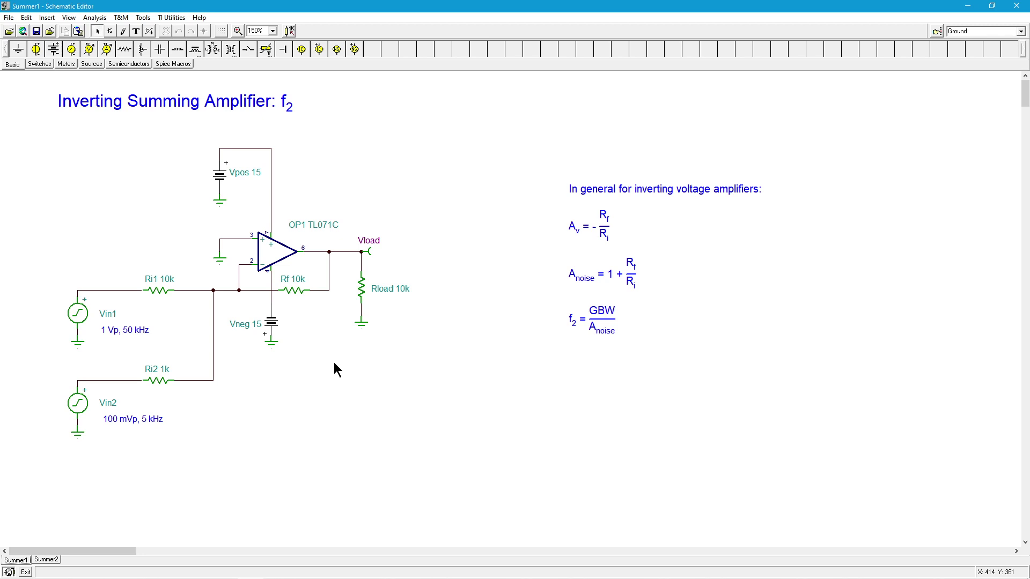
Review Vin1's 1 V, 50 kHz sine signal settings and close its dialogs unchanged
{"action": "double_click", "coordinate": [87, 316]}
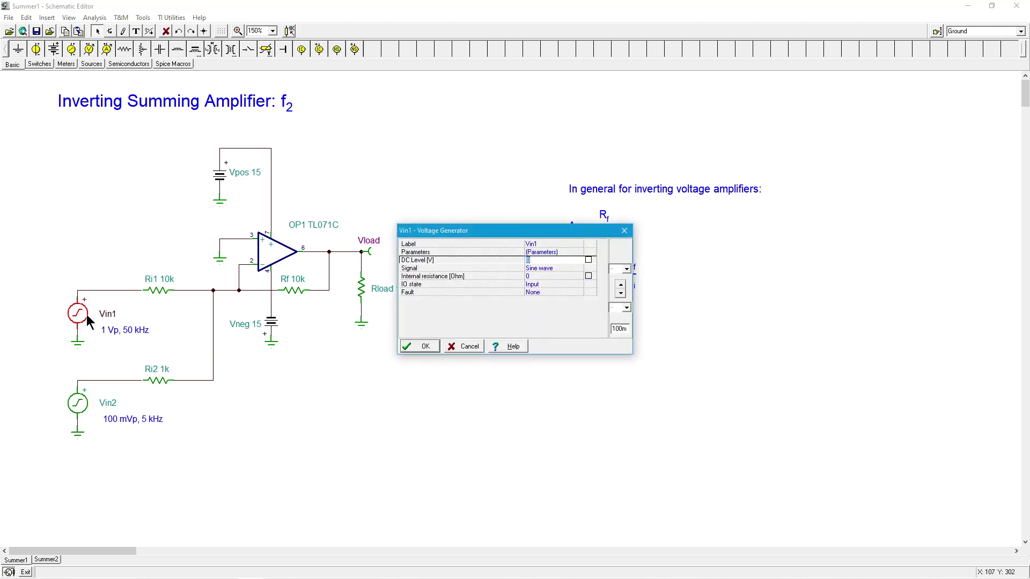
{"action": "left_click", "coordinate": [550, 268]}
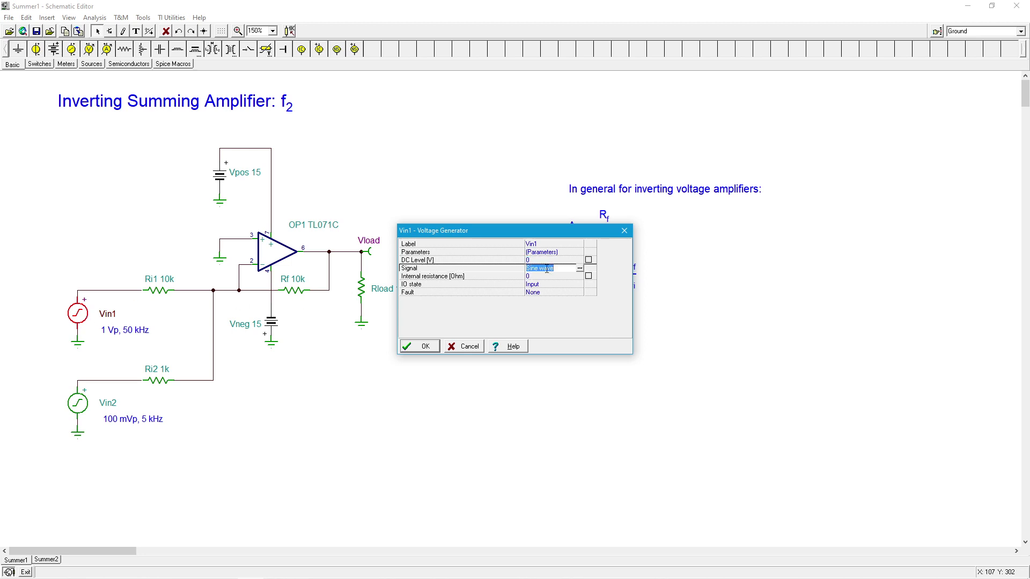
{"action": "left_click", "coordinate": [579, 268]}
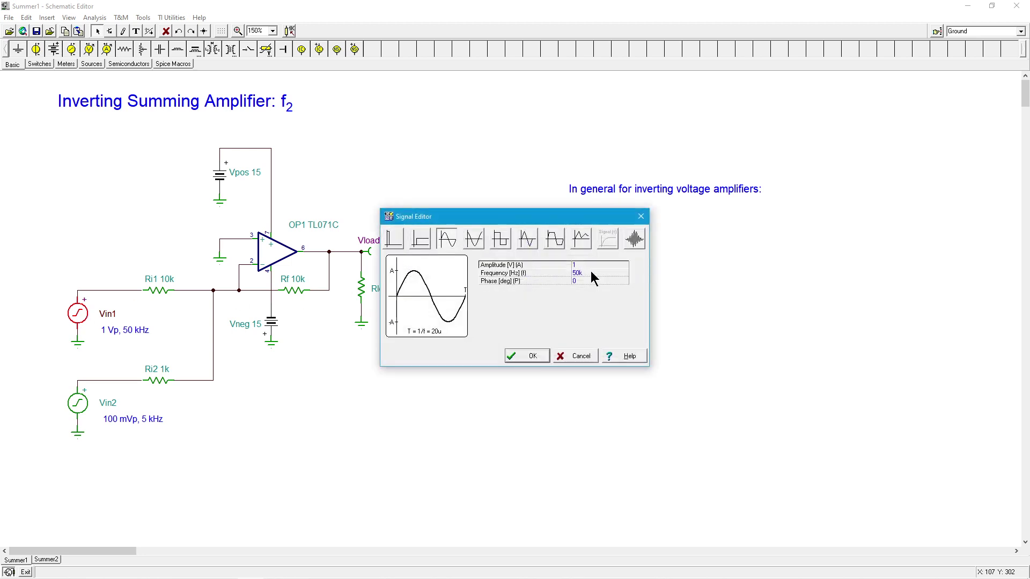
{"action": "left_click", "coordinate": [592, 272]}
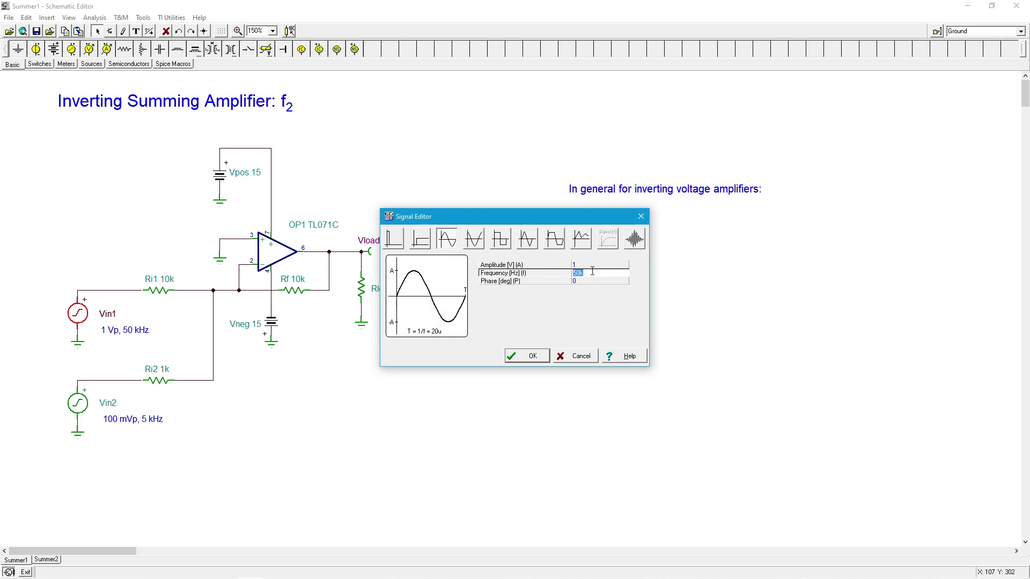
{"action": "left_click", "coordinate": [592, 272]}
{"action": "left_click", "coordinate": [536, 358]}
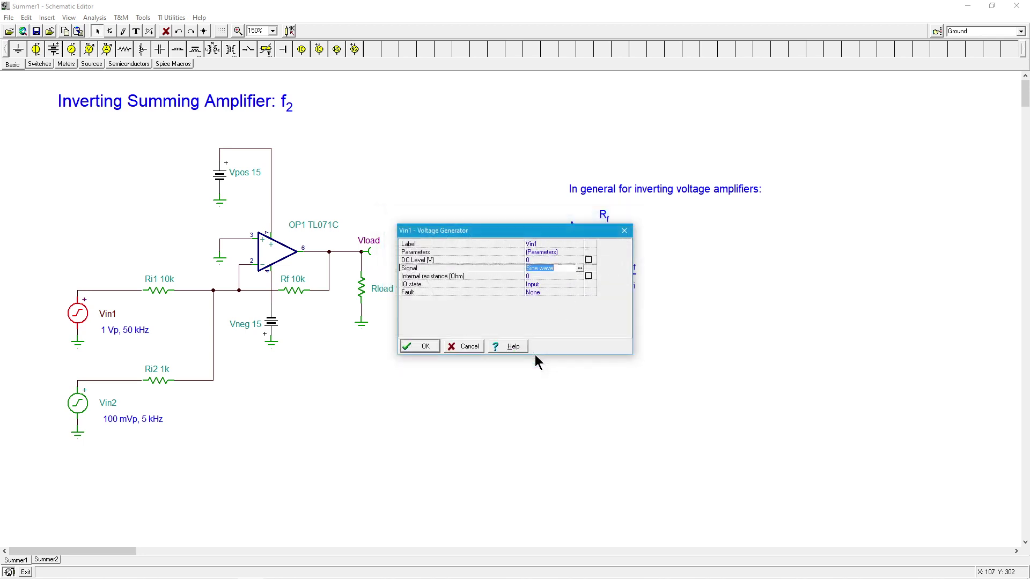
{"action": "left_click", "coordinate": [427, 346]}
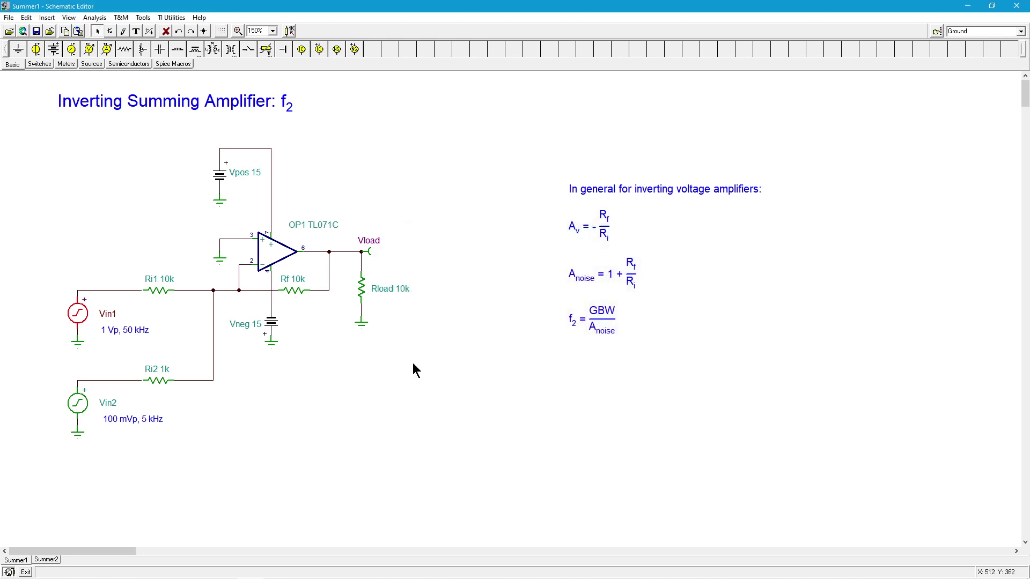
{"action": "left_click", "coordinate": [414, 364]}
Run a second 1 ms–1.5 ms transient analysis, review TR result2, then close it
{"action": "left_click", "coordinate": [94, 18]}
{"action": "left_click", "coordinate": [138, 107]}
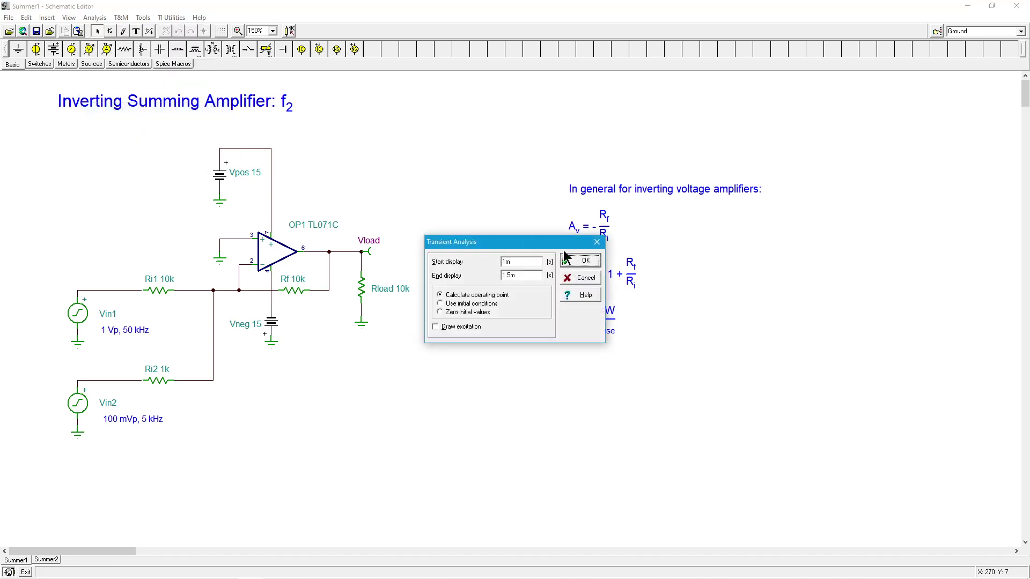
{"action": "left_click", "coordinate": [585, 261]}
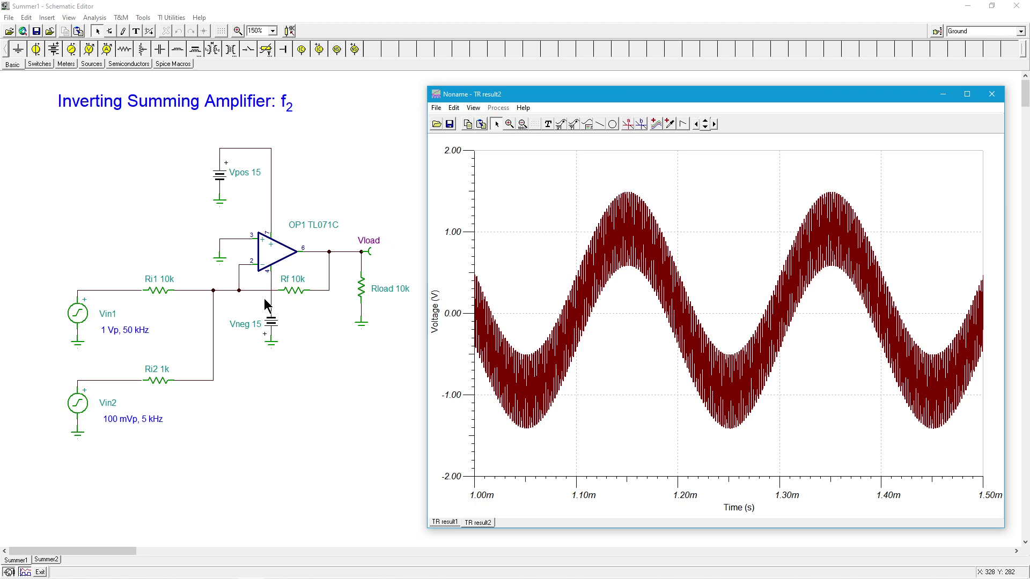
{"action": "left_click", "coordinate": [992, 95]}
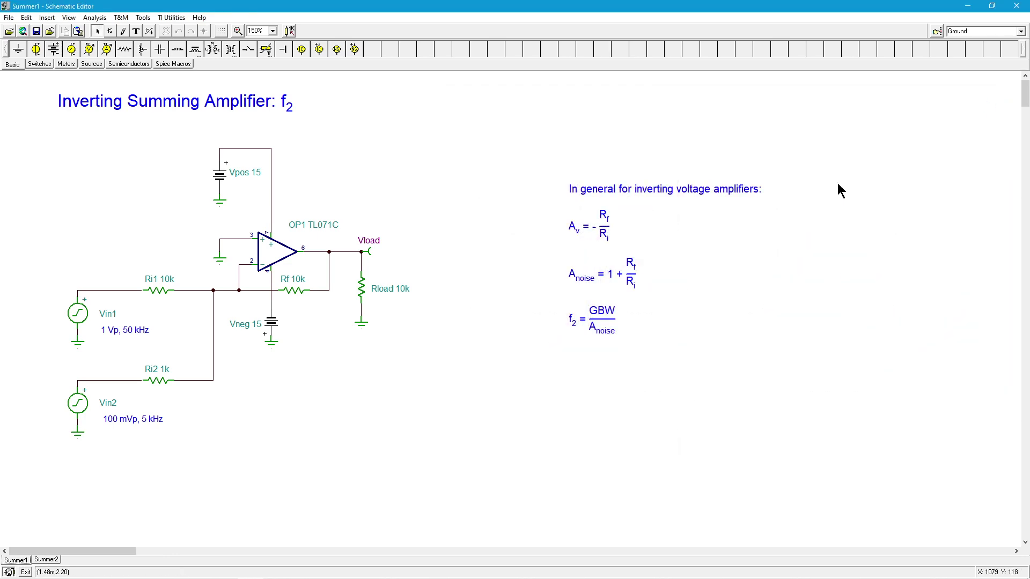
{"action": "double_click", "coordinate": [78, 403]}
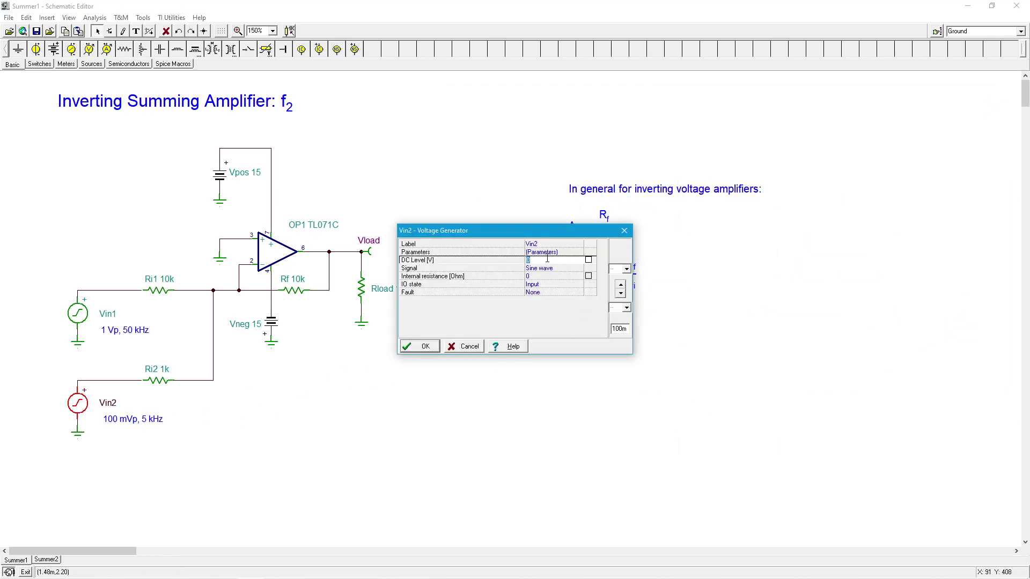
{"action": "left_click", "coordinate": [551, 268]}
{"action": "left_click", "coordinate": [580, 268]}
{"action": "left_click", "coordinate": [597, 265]}
{"action": "left_click", "coordinate": [598, 265]}
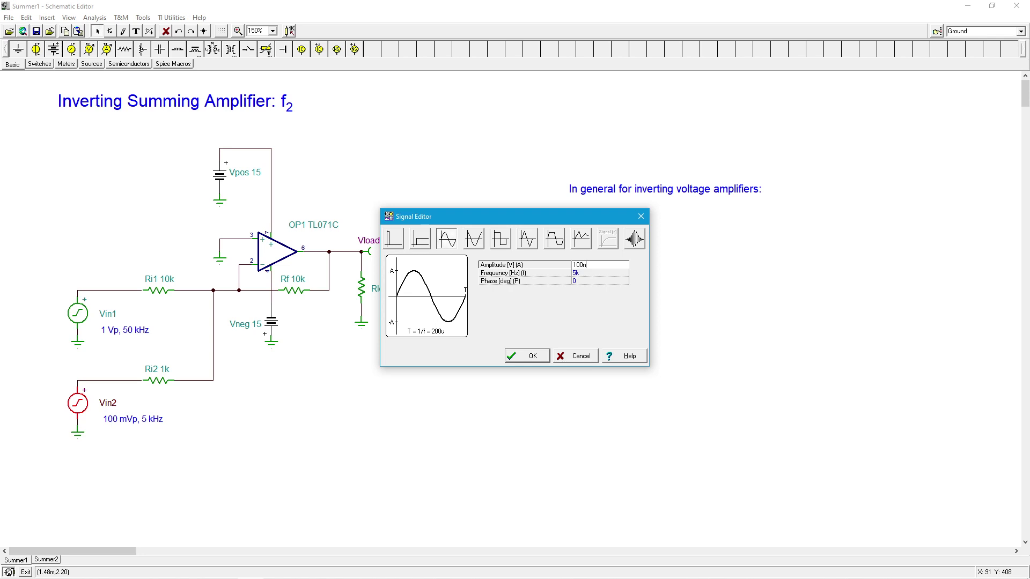
{"action": "left_click", "coordinate": [536, 358]}
{"action": "left_click", "coordinate": [427, 348]}
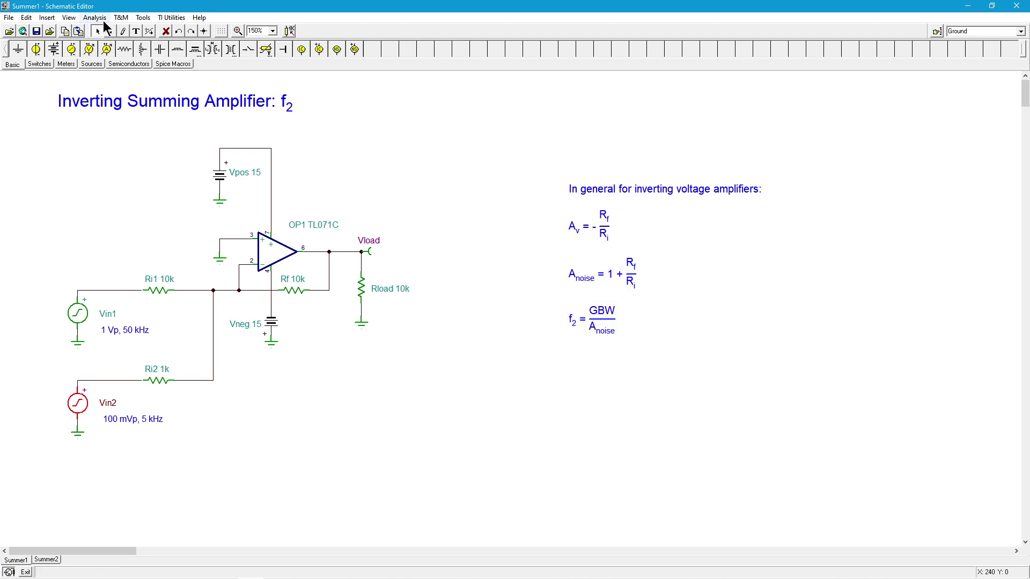
Run a third transient analysis, widen its graph, zoom into the waveform, then restore normal zoom
{"action": "left_click", "coordinate": [95, 17]}
{"action": "left_click", "coordinate": [134, 109]}
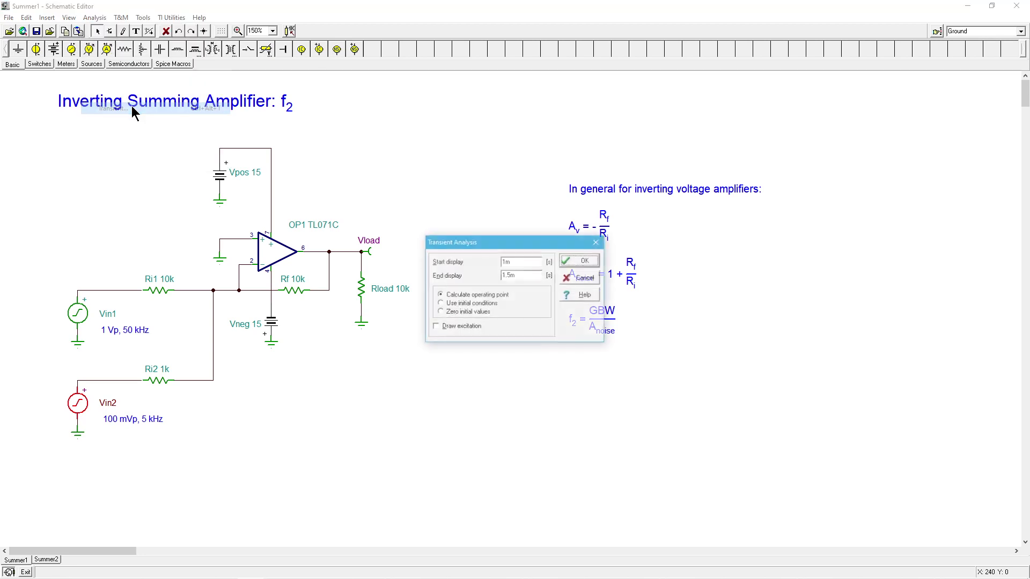
{"action": "left_click", "coordinate": [578, 259]}
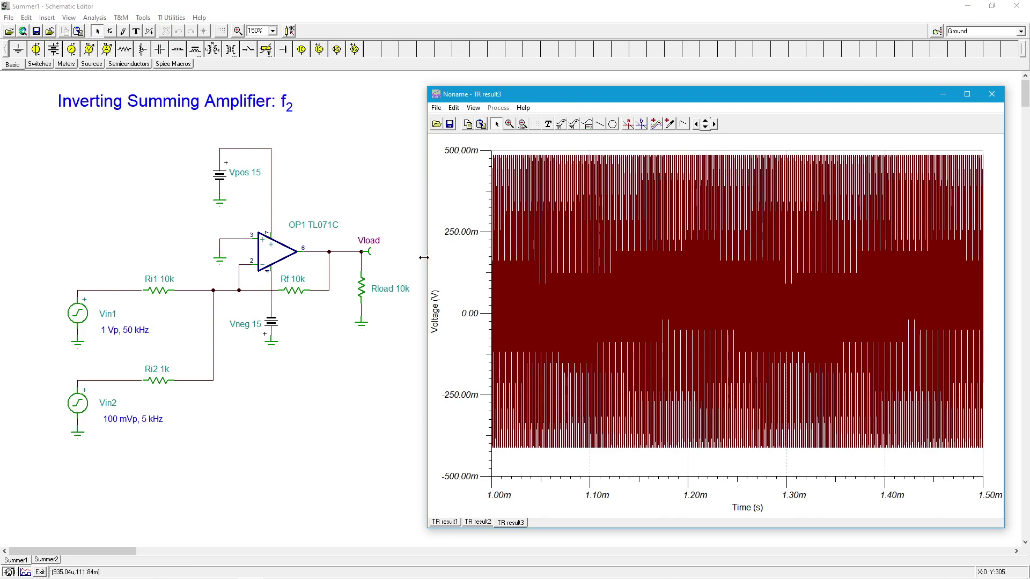
{"action": "mouse_move", "coordinate": [423, 257]}
{"action": "left_mouse_down"}
{"action": "mouse_move", "coordinate": [3, 232]}
{"action": "mouse_move", "coordinate": [435, 261]}
{"action": "mouse_move", "coordinate": [417, 269]}
{"action": "left_mouse_up"}
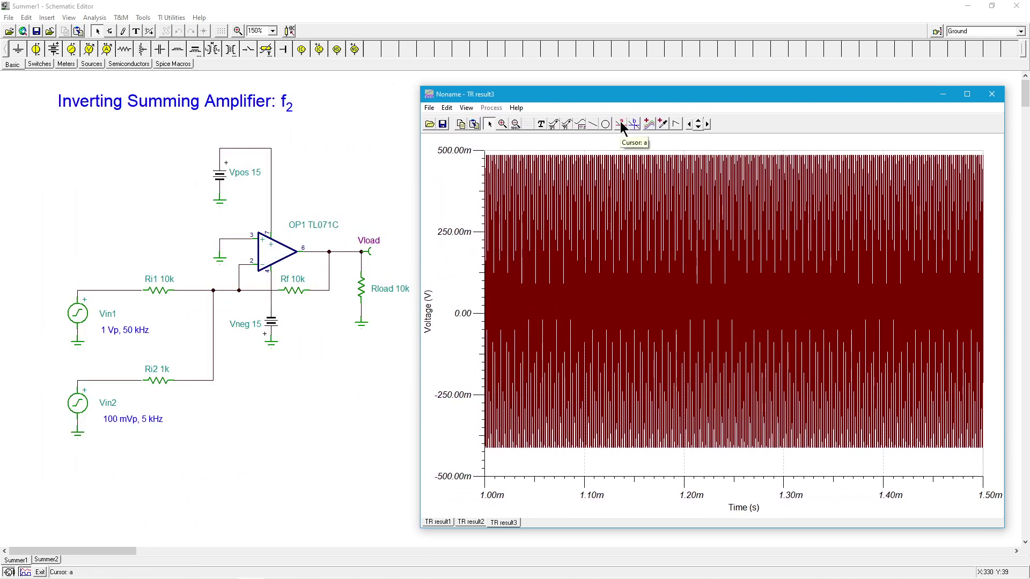
{"action": "left_click", "coordinate": [502, 124]}
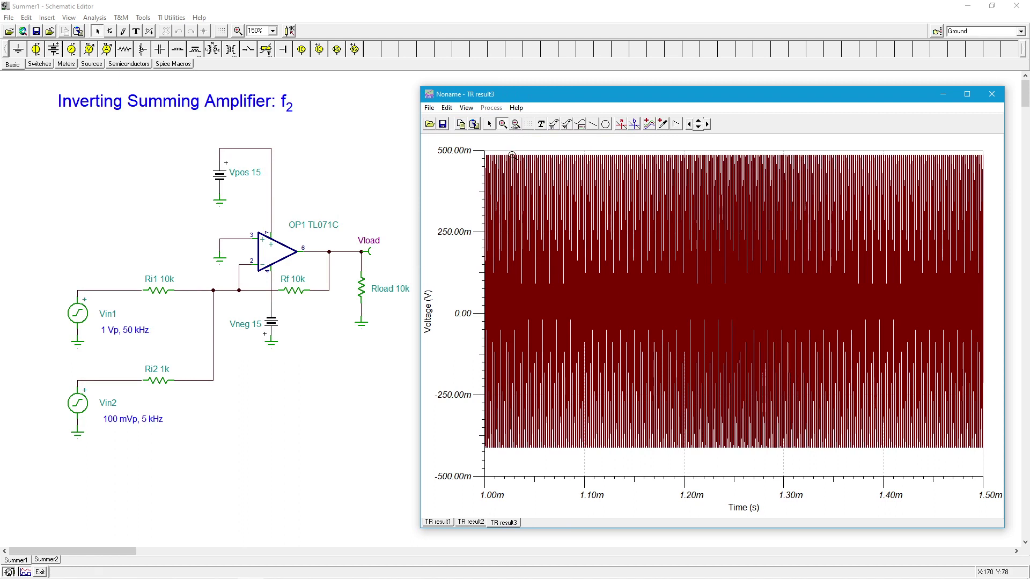
{"action": "left_click_drag", "start_coordinate": [512, 153], "coordinate": [564, 468]}
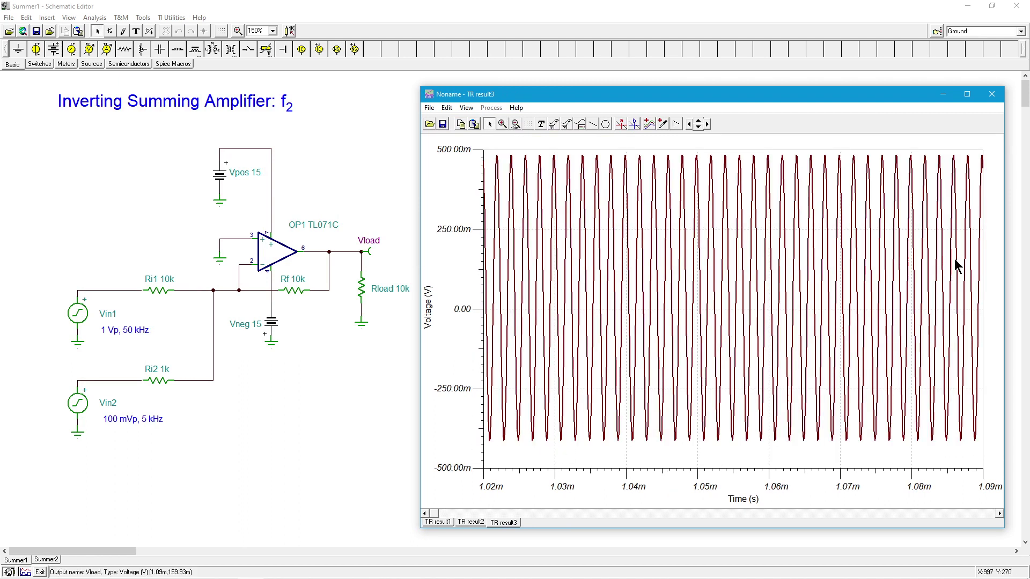
{"action": "left_click", "coordinate": [515, 124]}
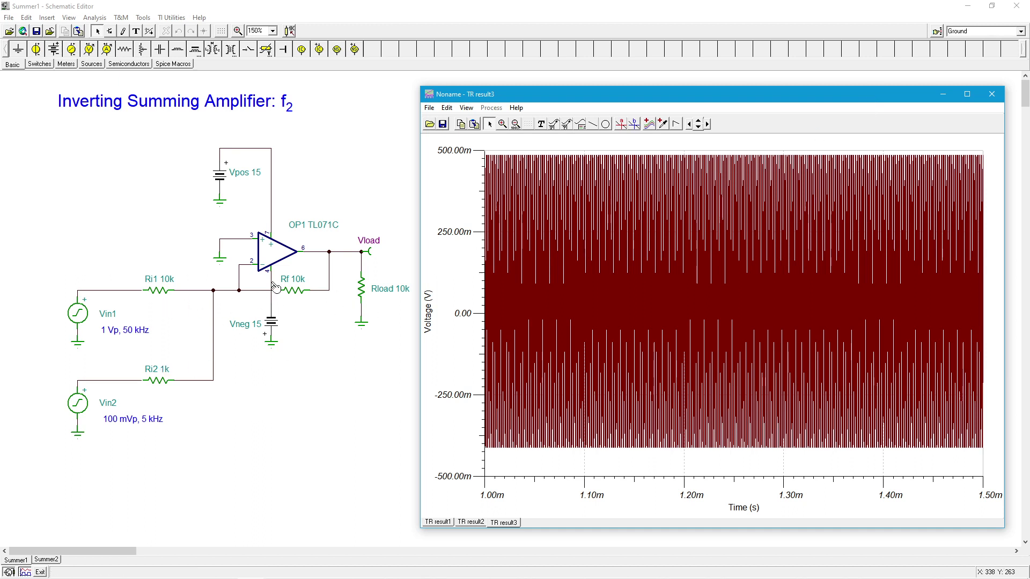
Change Ri2's resistance from 1k to 100 Ω in its Resistor dialog
{"action": "double_click", "coordinate": [161, 382]}
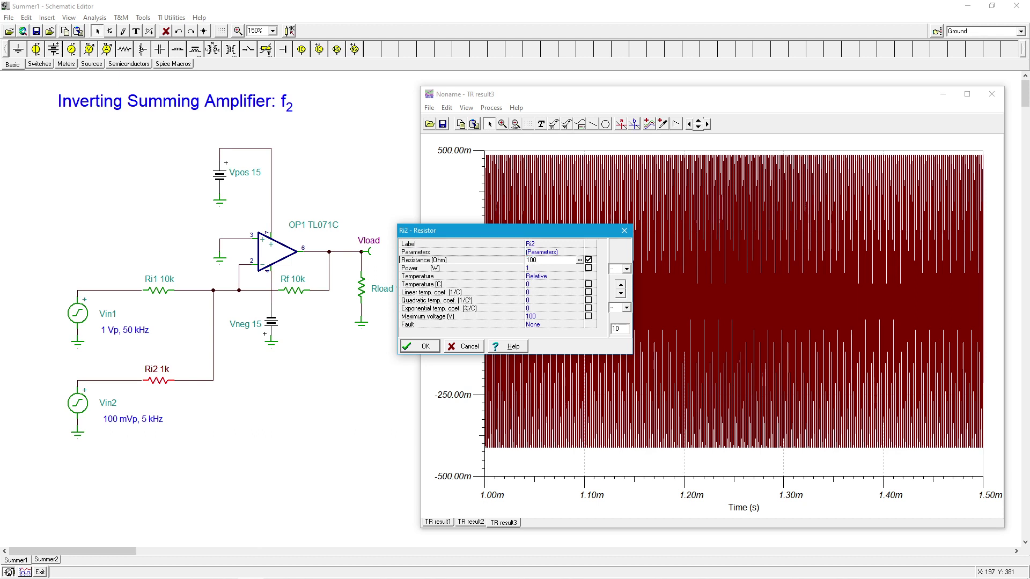
{"action": "left_click", "coordinate": [433, 346]}
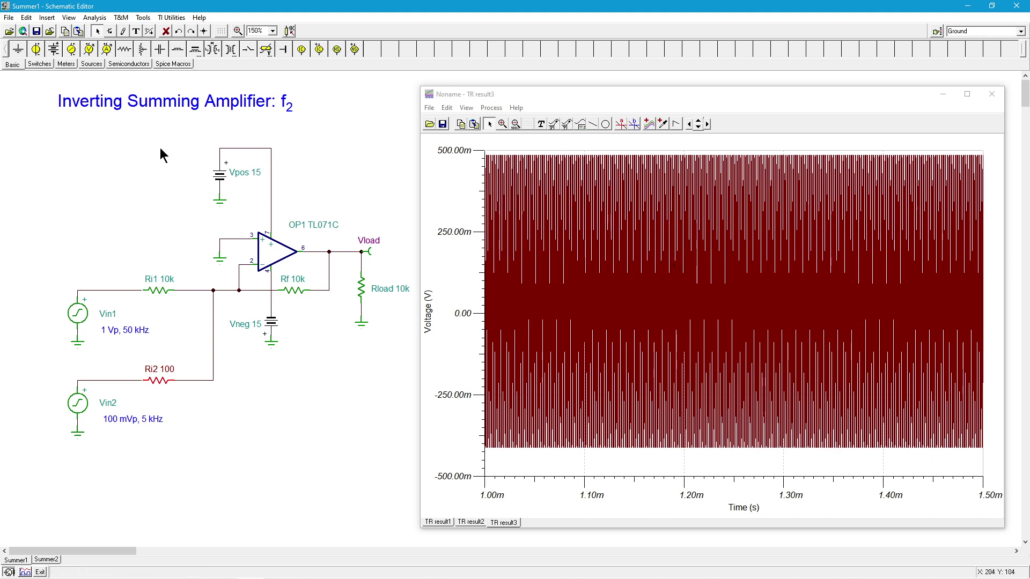
Run a fourth transient analysis and compare TR result4 against the earlier TR result3
{"action": "left_click", "coordinate": [101, 17]}
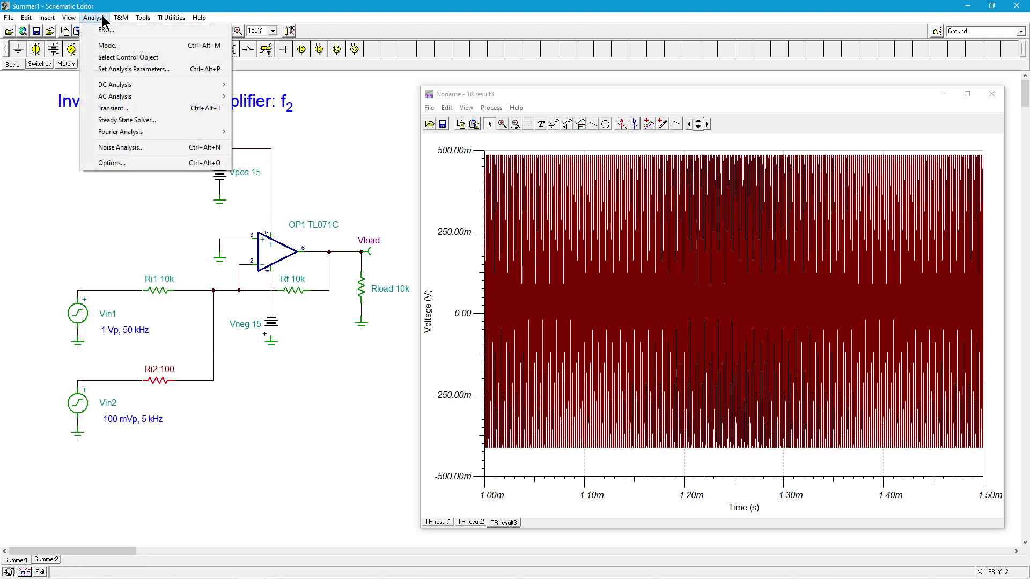
{"action": "left_click", "coordinate": [130, 107]}
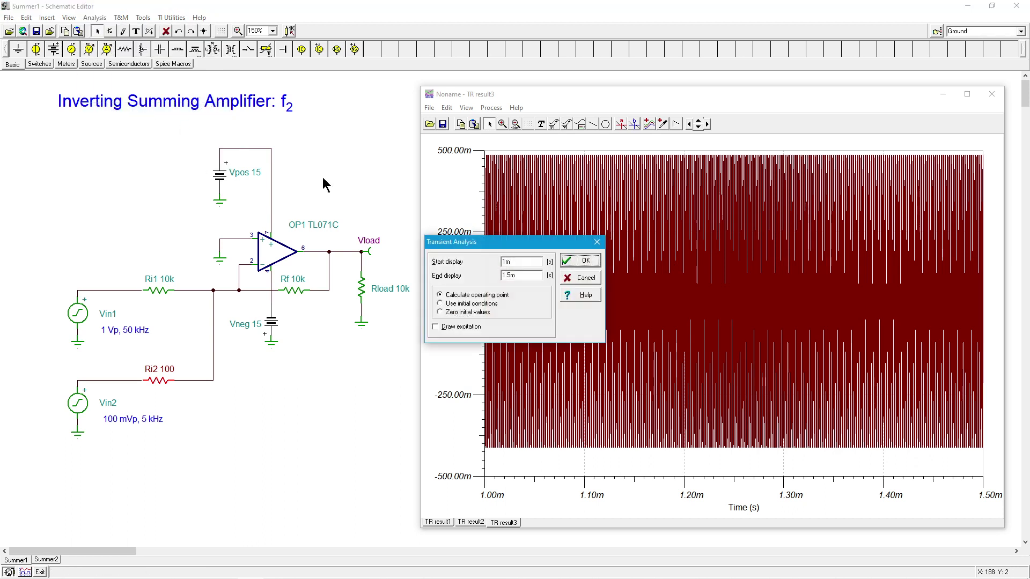
{"action": "left_click", "coordinate": [589, 262]}
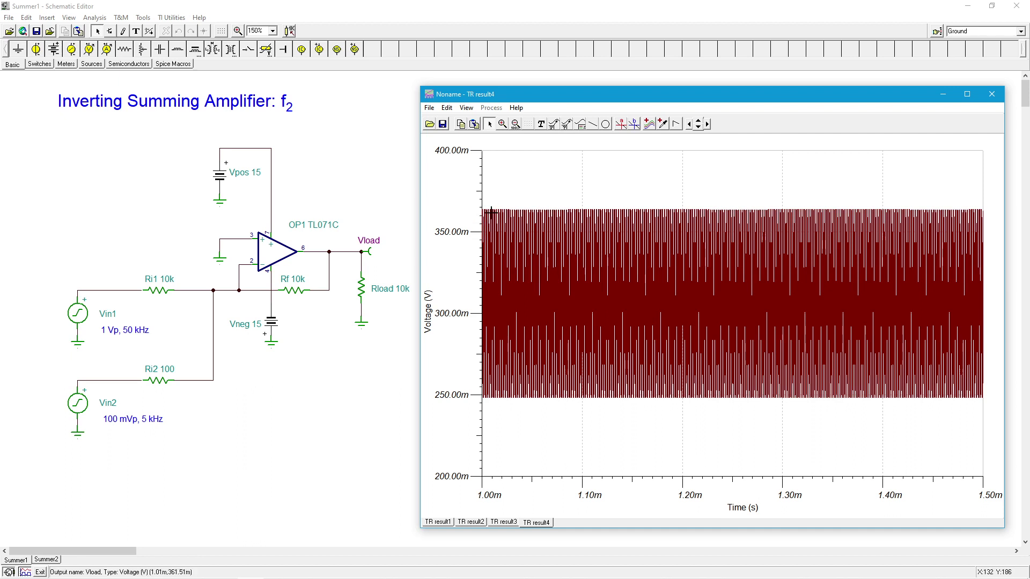
{"action": "left_click", "coordinate": [507, 522]}
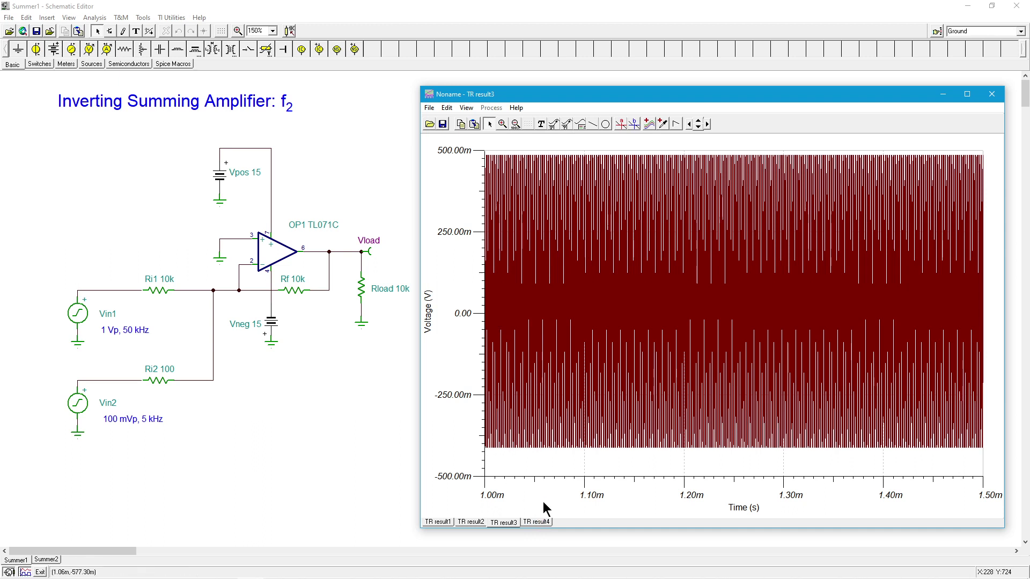
{"action": "left_click", "coordinate": [542, 523]}
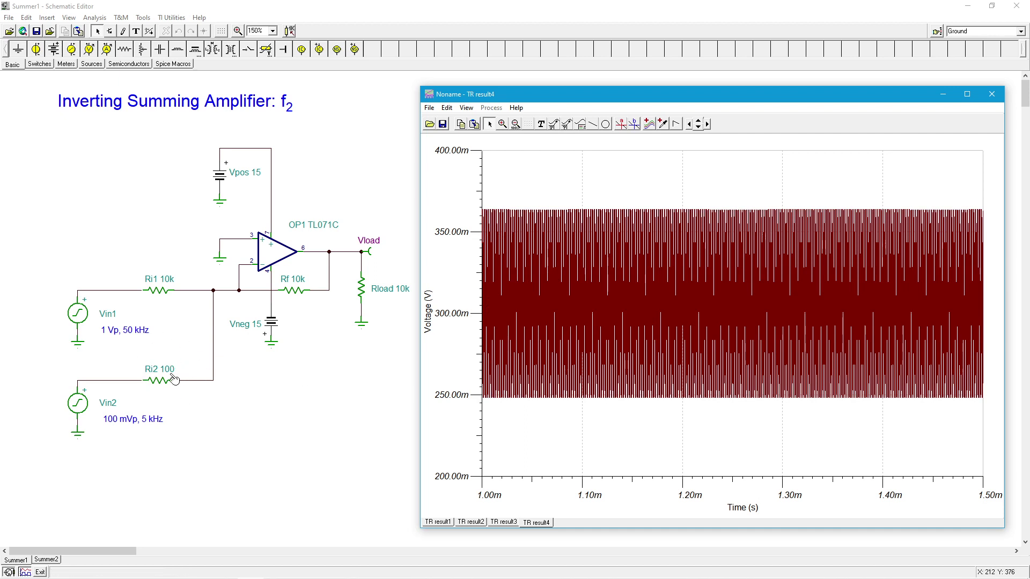
{"action": "left_click", "coordinate": [991, 94]}
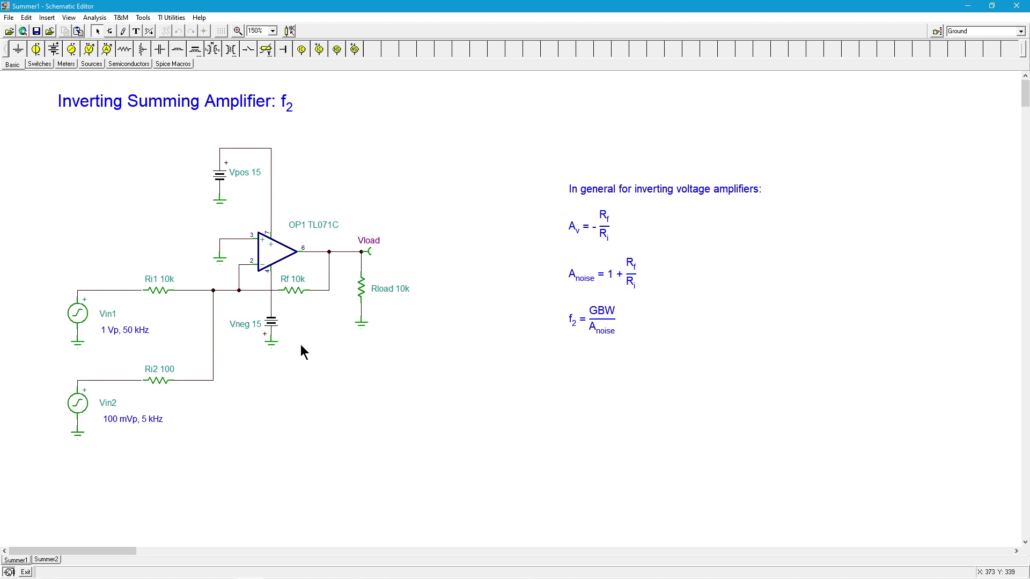
Switch to the Summer2 sheet, where Ri2 1k is grounded
{"action": "left_click", "coordinate": [47, 560]}
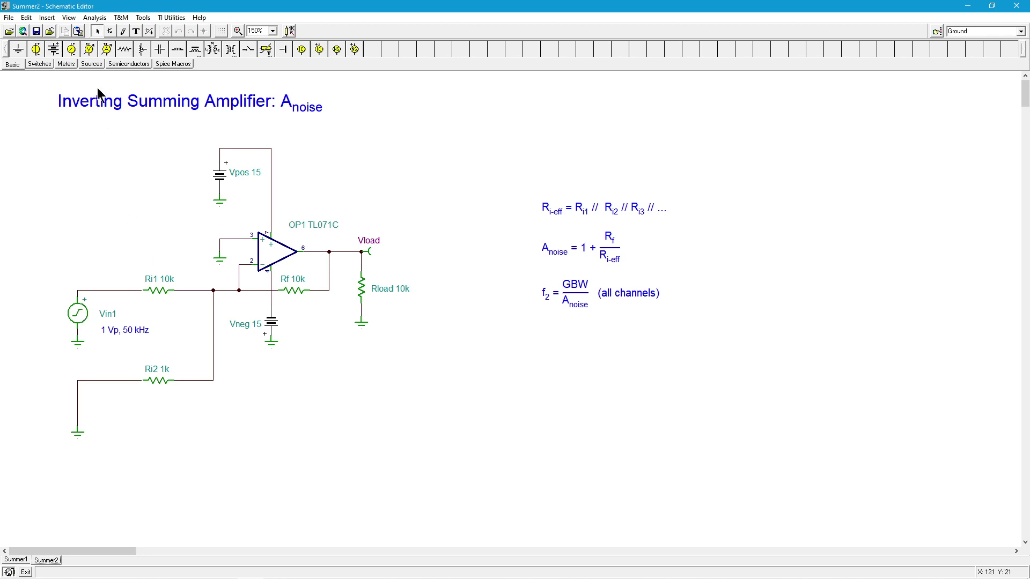
Run a fifth transient analysis, producing TR result5 with a clean ±1 V sine output
{"action": "left_click", "coordinate": [95, 18]}
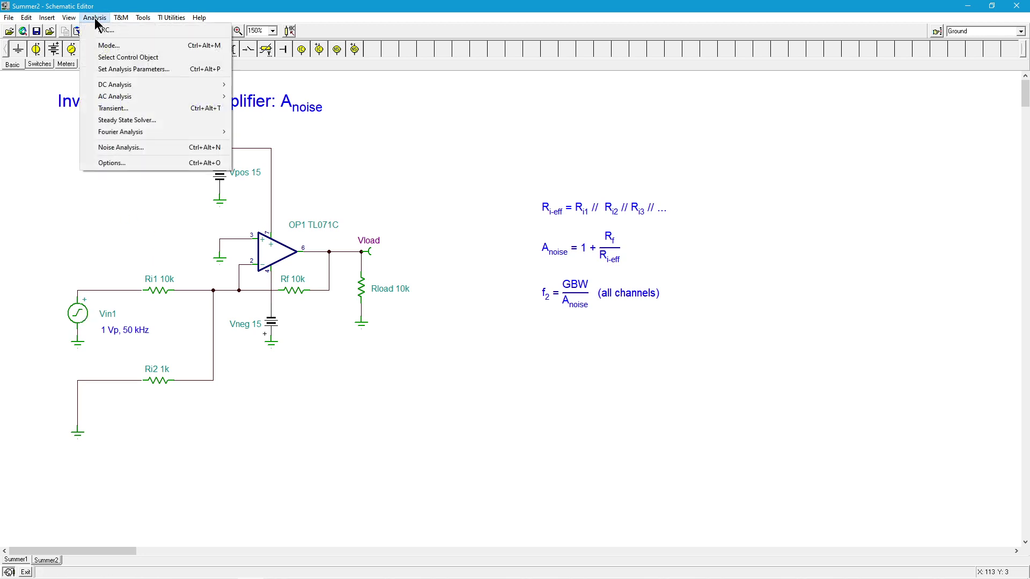
{"action": "left_click", "coordinate": [130, 105]}
{"action": "left_click", "coordinate": [585, 261]}
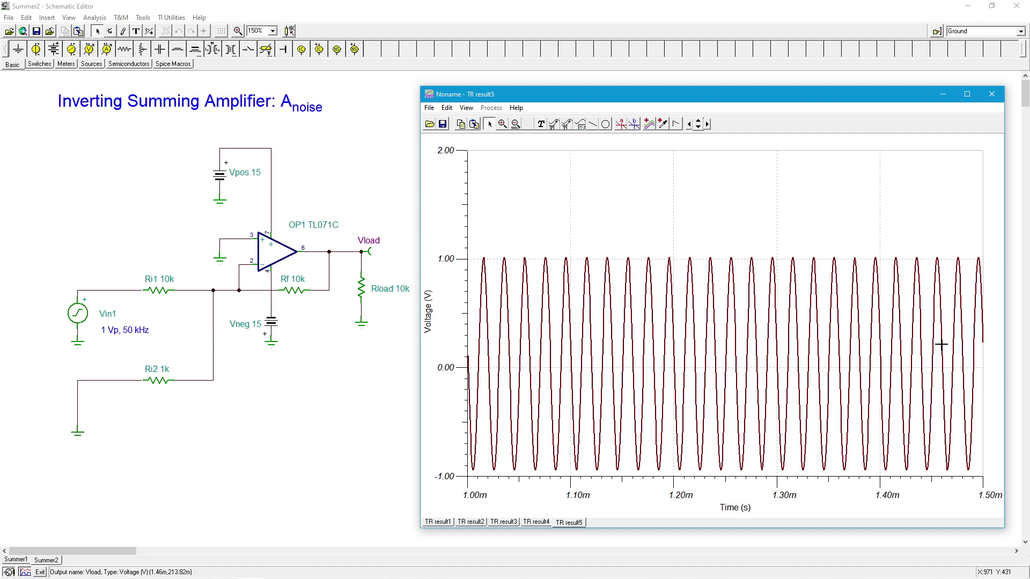
Set Summer2's Ri2 resistance to 100 Ω
{"action": "double_click", "coordinate": [159, 383]}
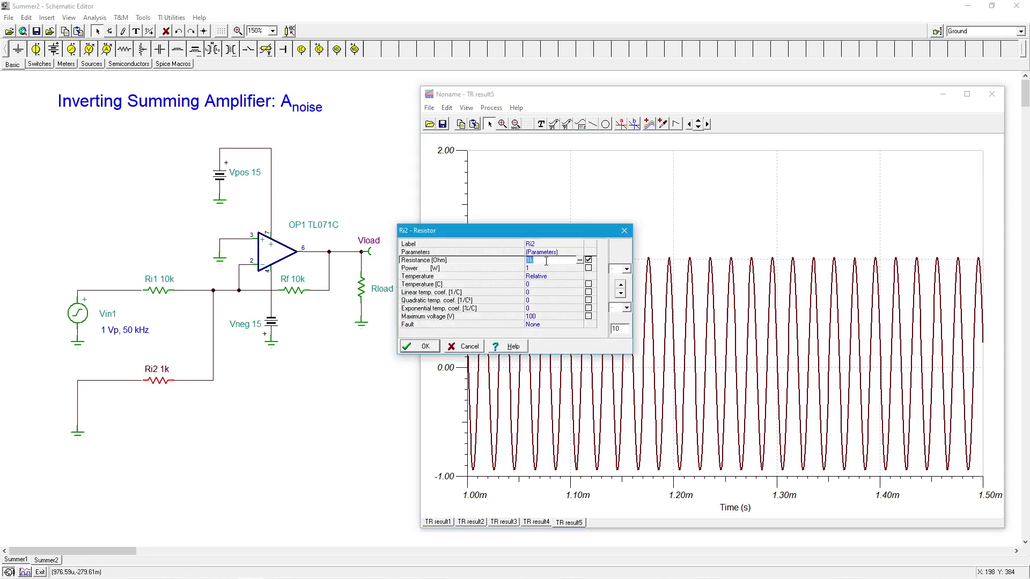
{"action": "type", "text": "100"}
{"action": "left_click", "coordinate": [424, 349]}
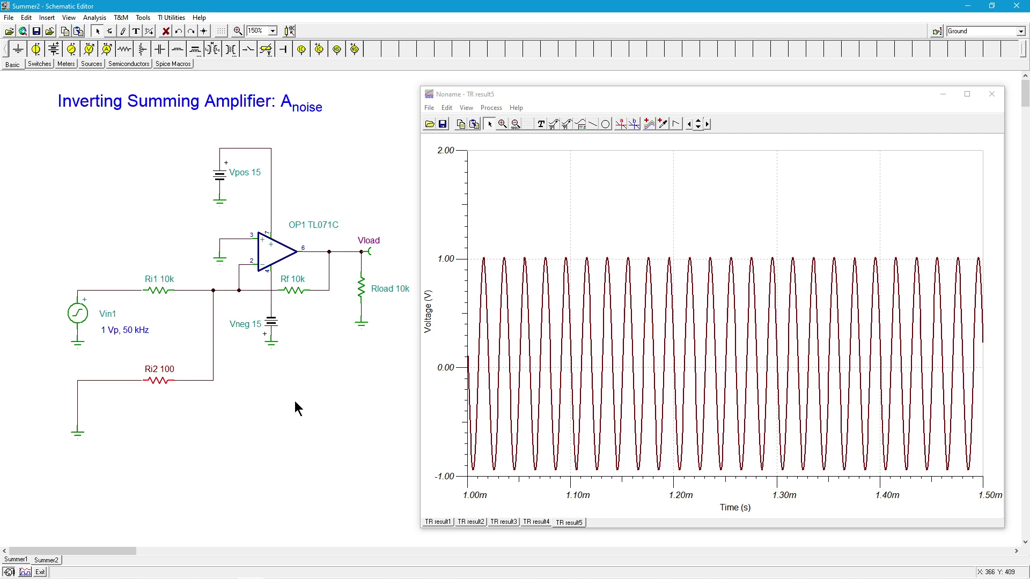
Rerun the transient analysis with Ri2 at 100 Ω and compare TR result6 against TR result5
{"action": "left_click", "coordinate": [98, 18]}
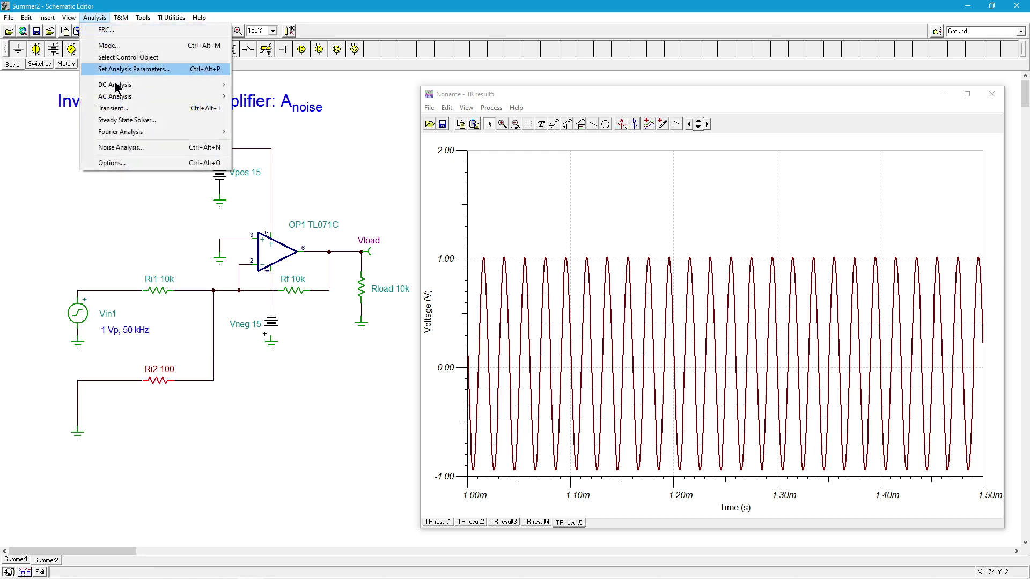
{"action": "left_click", "coordinate": [129, 108]}
{"action": "left_click", "coordinate": [587, 260]}
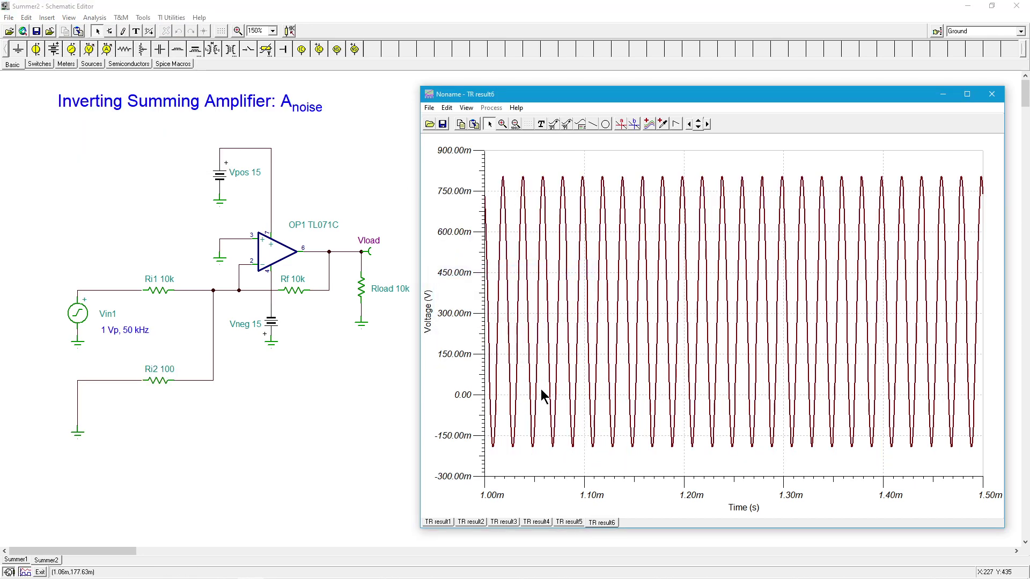
{"action": "left_click", "coordinate": [569, 522]}
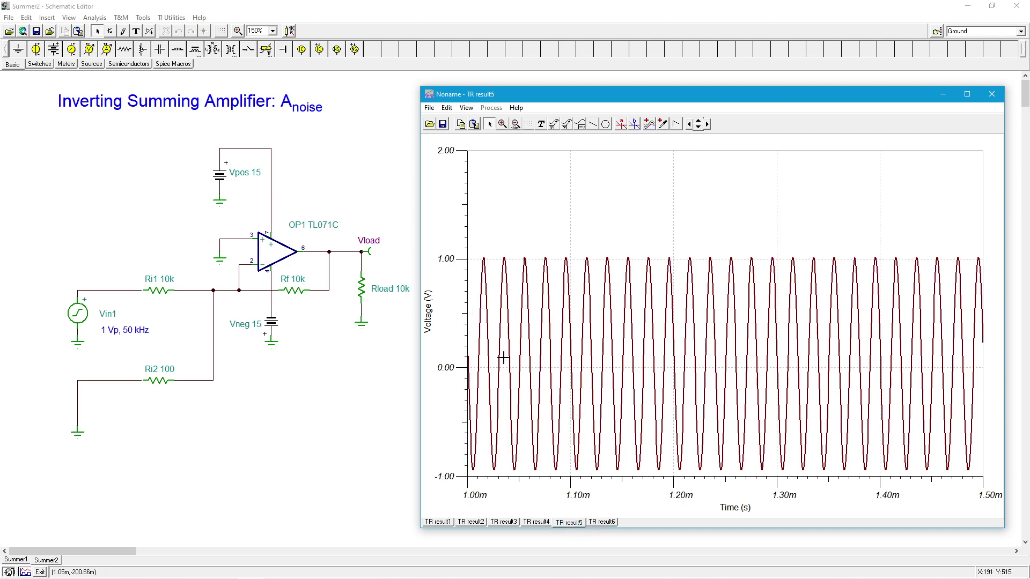
{"action": "left_click", "coordinate": [605, 521]}
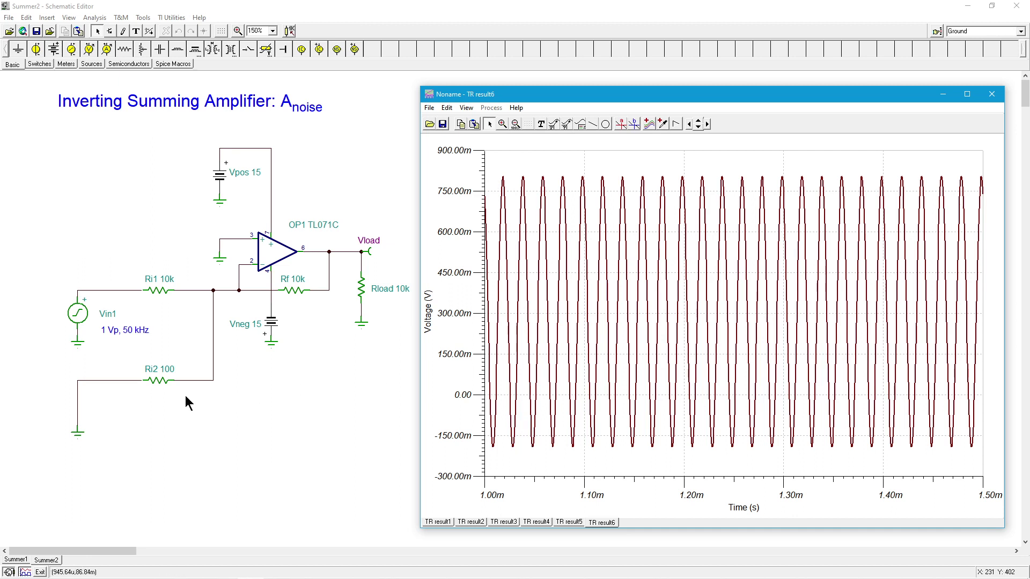
Change resistor Ri2's resistance to 10 Ω
{"action": "double_click", "coordinate": [159, 382]}
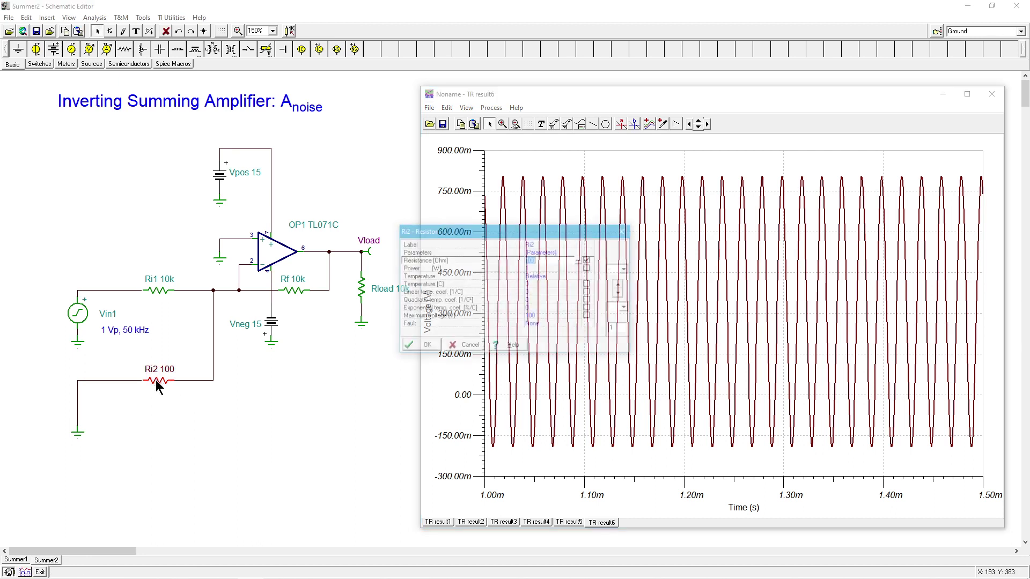
{"action": "type", "text": "1"}
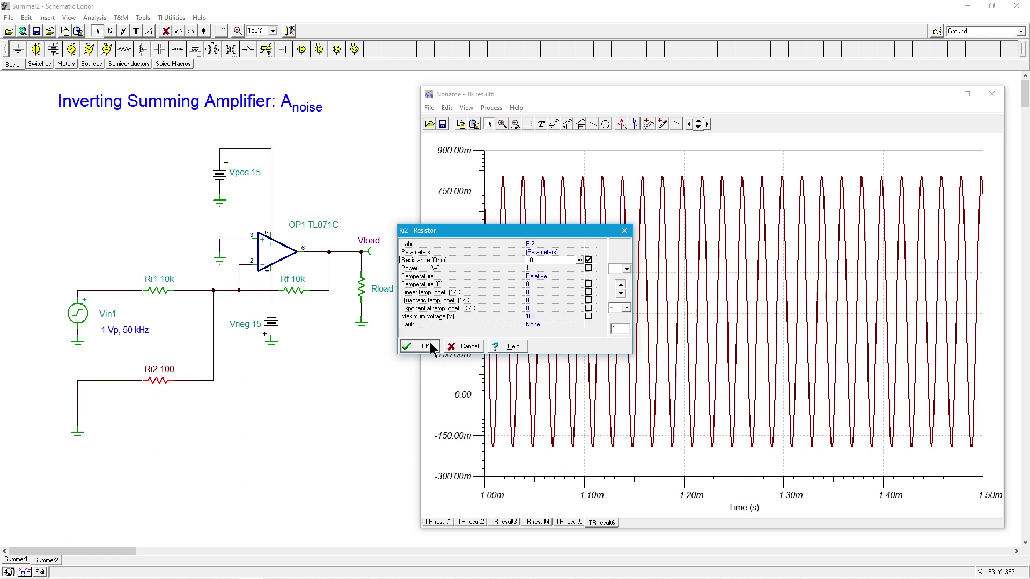
{"action": "left_click", "coordinate": [430, 343]}
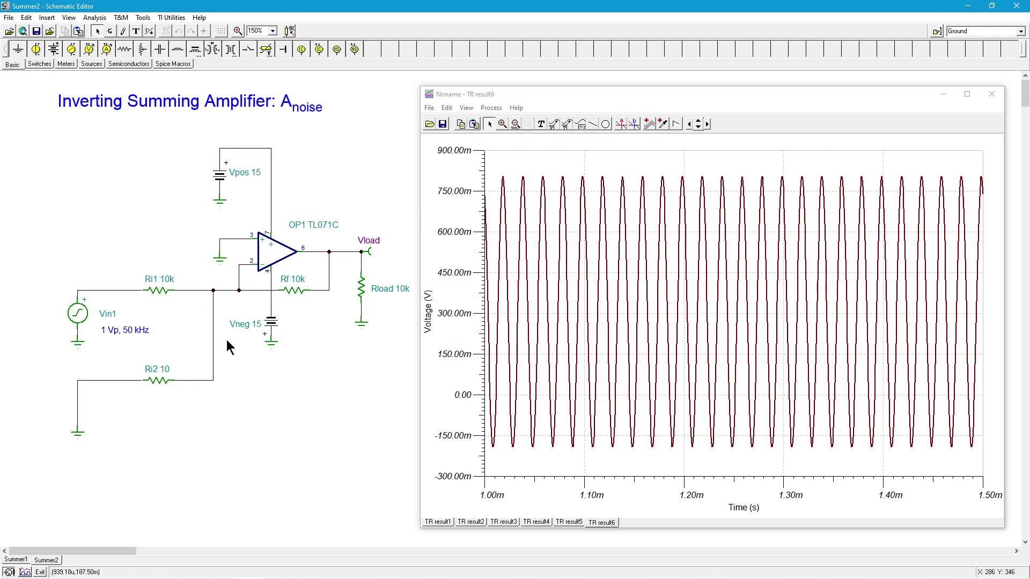
Run the transient simulation again with Ri2 at 10 Ω
{"action": "left_click", "coordinate": [93, 18]}
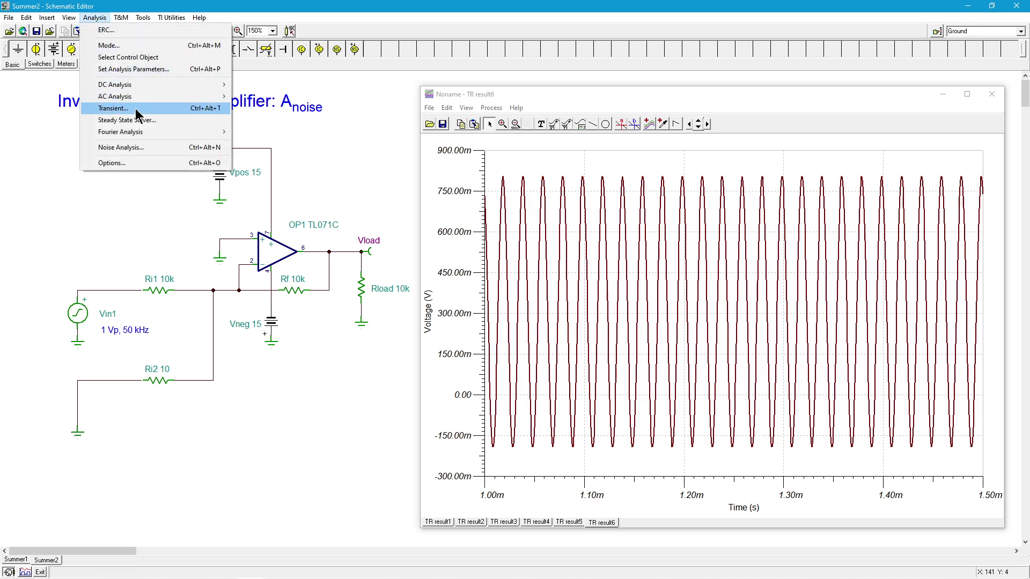
{"action": "left_click", "coordinate": [135, 109]}
{"action": "left_click", "coordinate": [594, 260]}
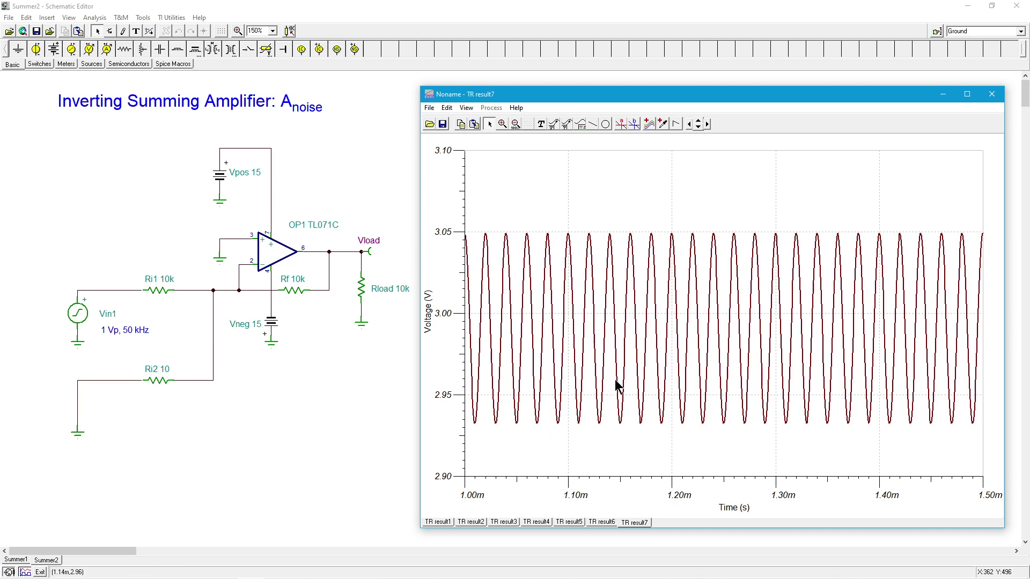
{"action": "left_click", "coordinate": [991, 94]}
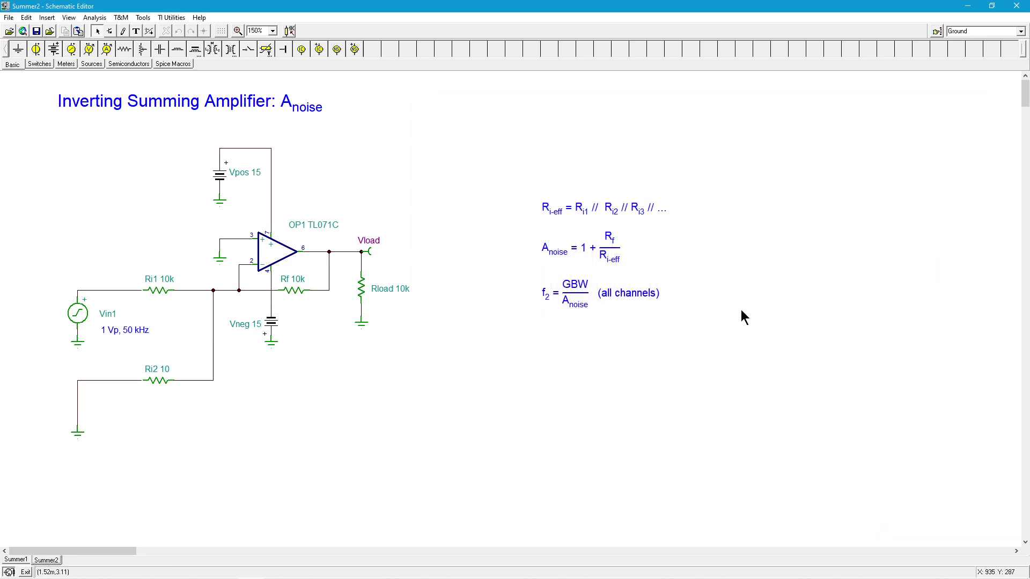